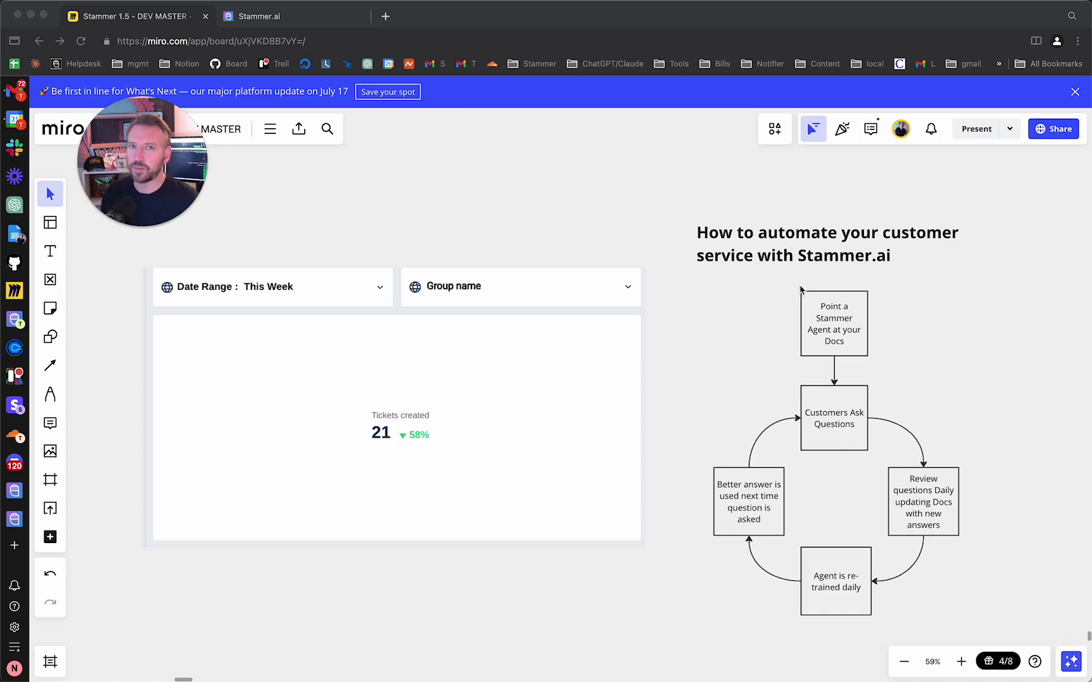
Step: Go to the Stammer.ai dashboard, open the Internal Support Bot's conversation history, and scroll through the chat about where the settings are
{"action": "scroll", "coordinate": [734, 341], "scroll_direction": "right", "scroll_amount": 5}
{"action": "scroll", "coordinate": [782, 307], "scroll_direction": "up", "scroll_amount": 3}
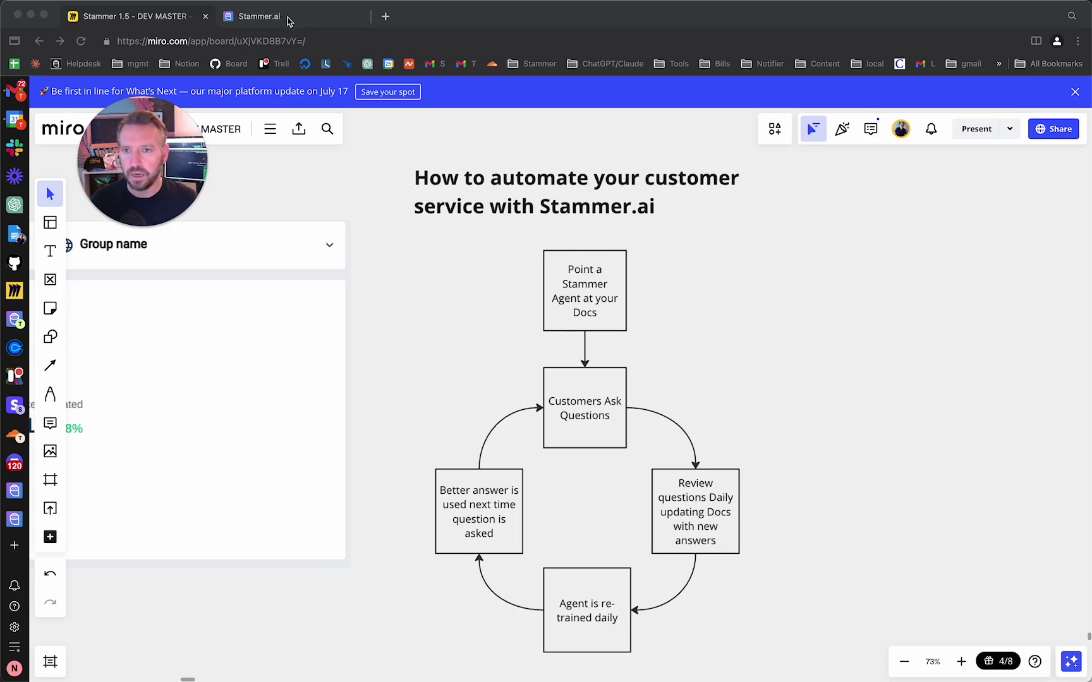
{"action": "left_click", "coordinate": [293, 19]}
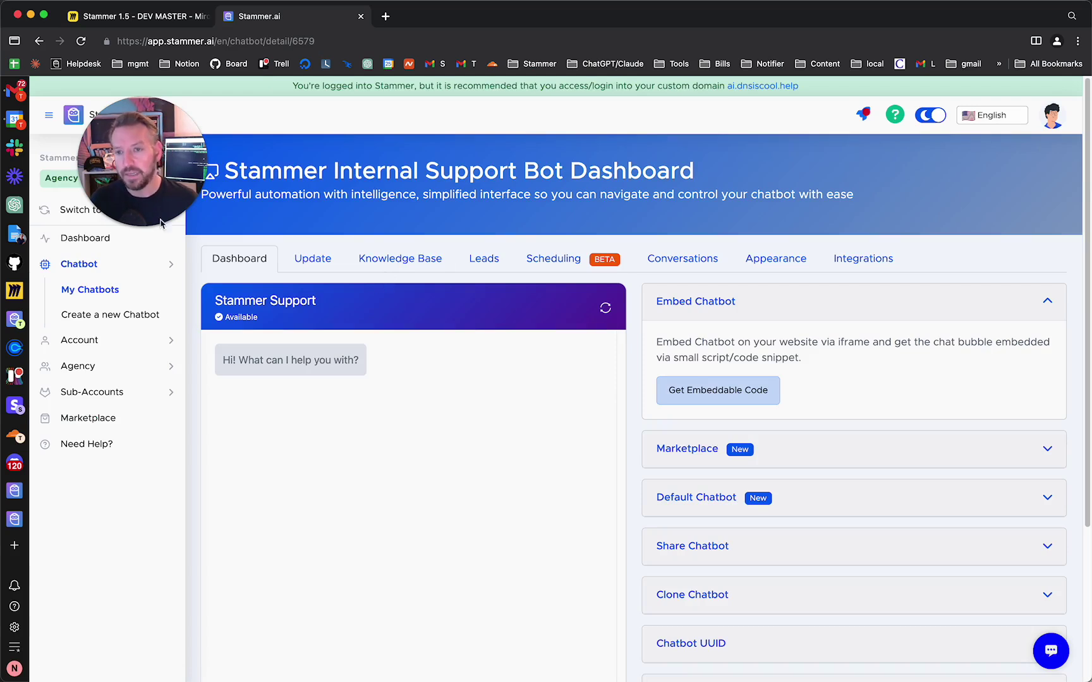
{"action": "left_click_drag", "start_coordinate": [104, 218], "coordinate": [89, 613]}
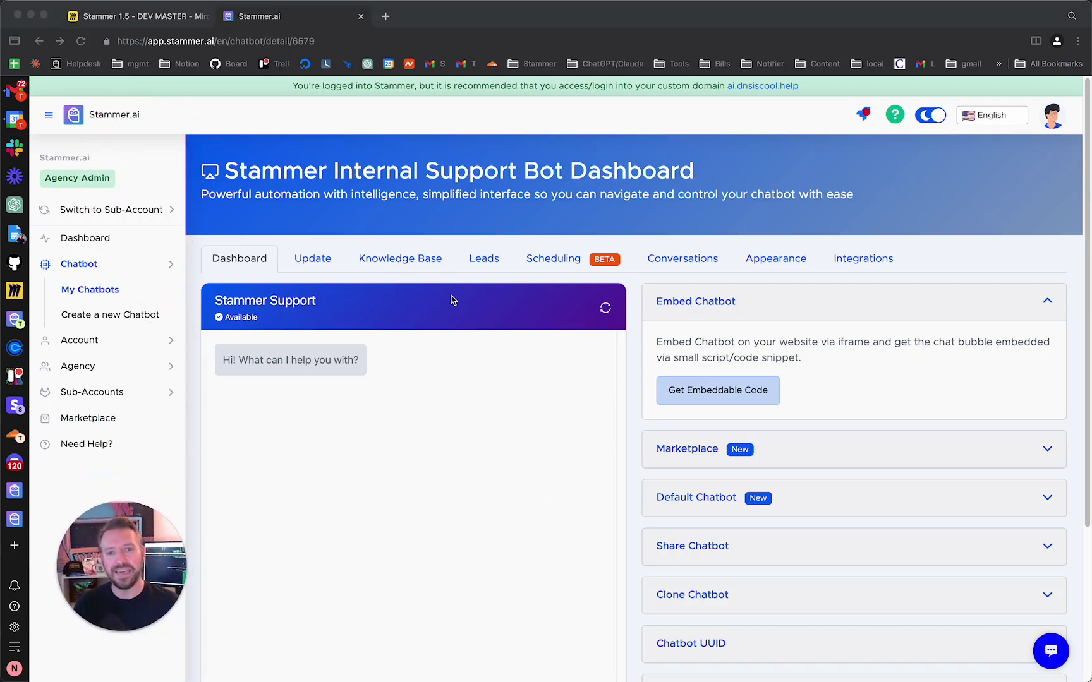
{"action": "left_click", "coordinate": [669, 261]}
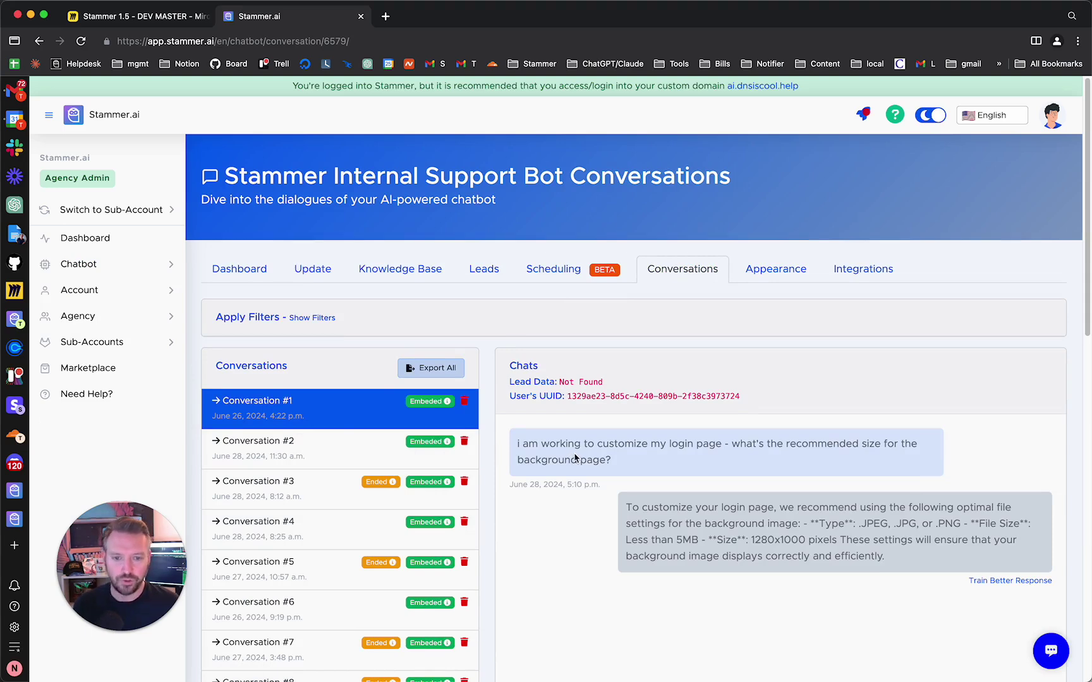
{"action": "scroll", "coordinate": [587, 464], "scroll_direction": "down", "scroll_amount": 2}
{"action": "scroll", "coordinate": [587, 466], "scroll_direction": "down", "scroll_amount": 1}
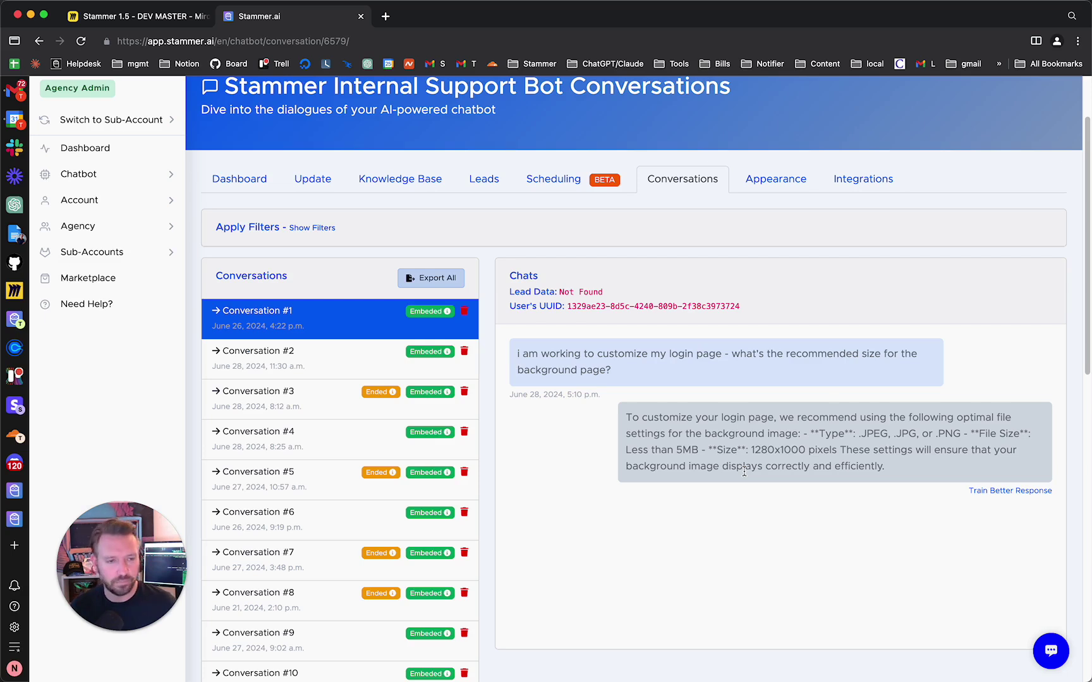
{"action": "left_click", "coordinate": [349, 363]}
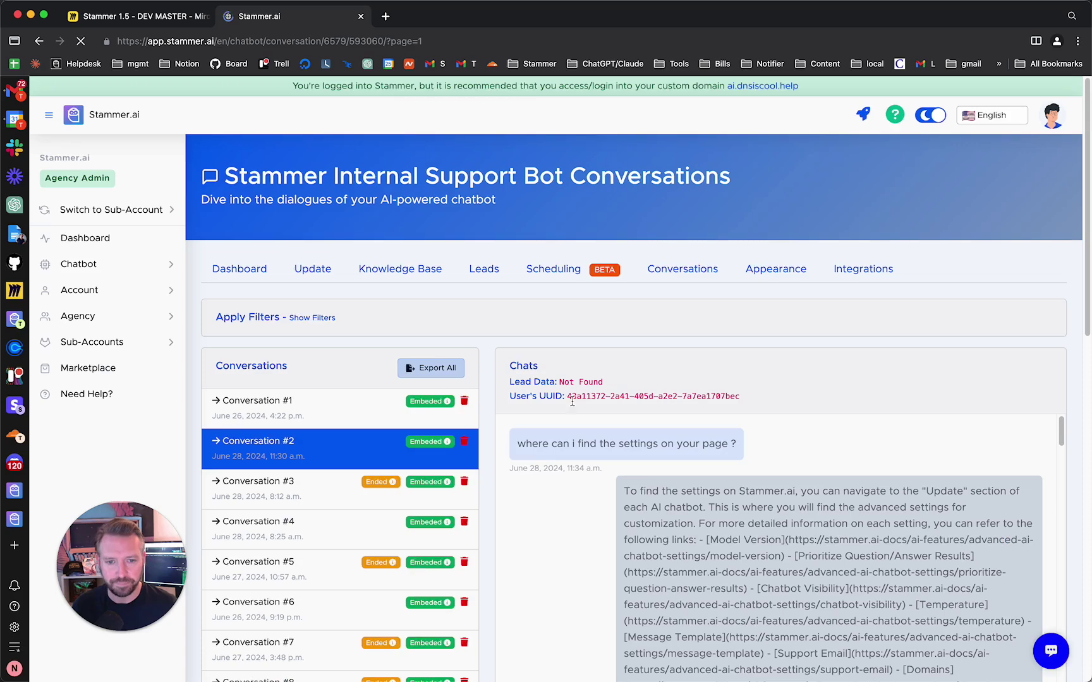
{"action": "scroll", "coordinate": [726, 576], "scroll_direction": "down", "scroll_amount": 2}
{"action": "scroll", "coordinate": [727, 577], "scroll_direction": "up", "scroll_amount": 2}
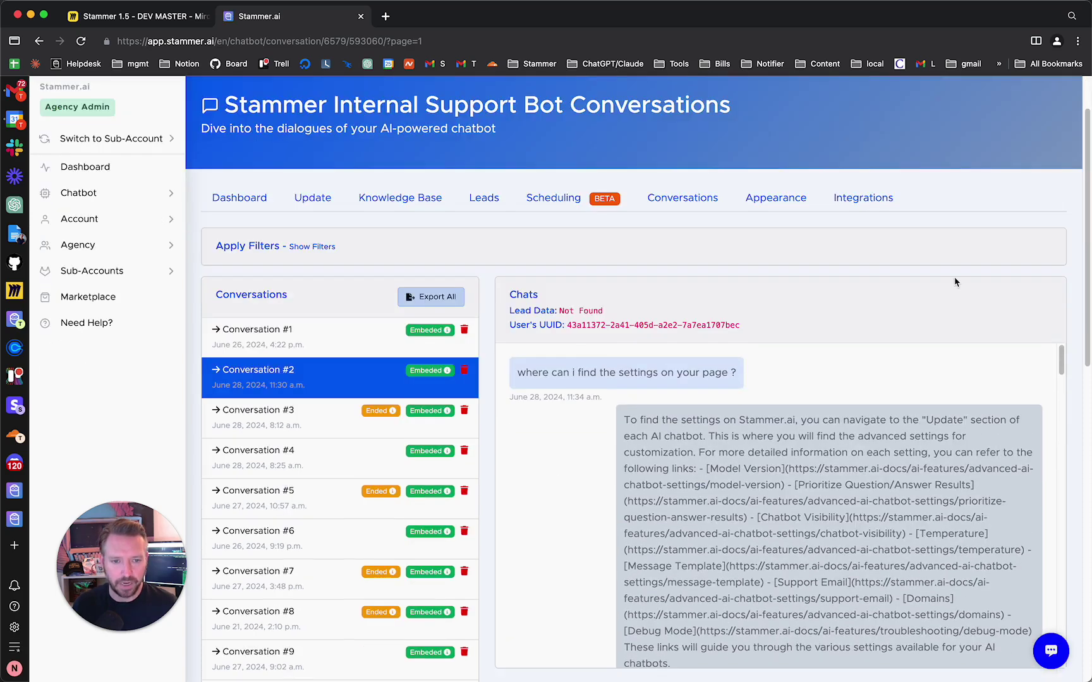
{"action": "scroll", "coordinate": [955, 276], "scroll_direction": "down", "scroll_amount": 3}
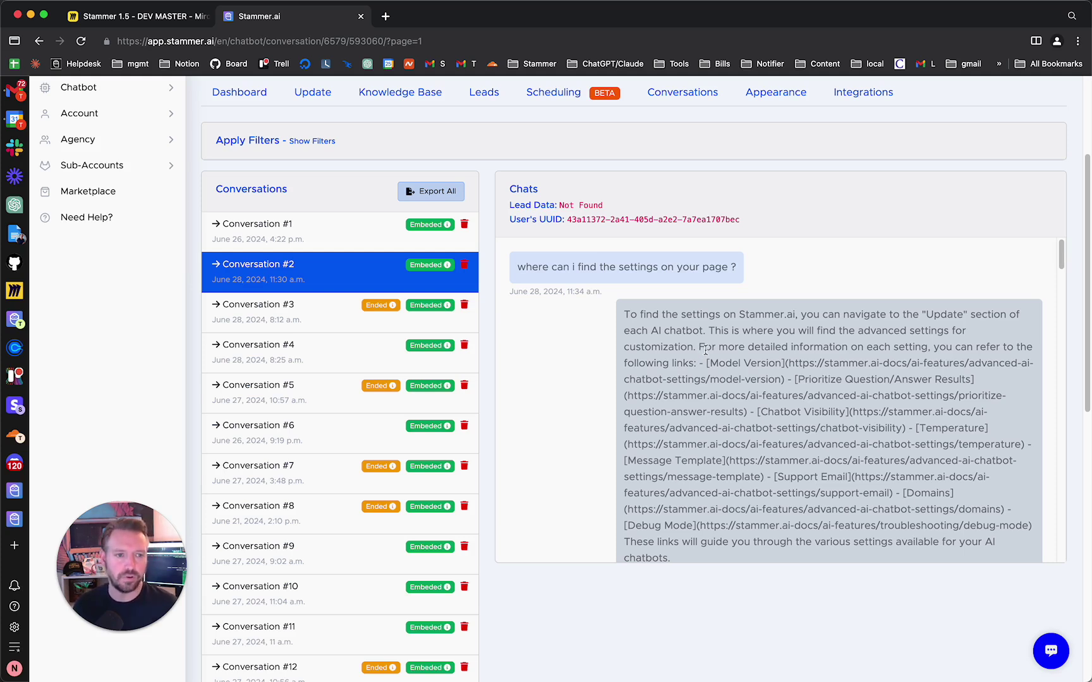
{"action": "scroll", "coordinate": [735, 446], "scroll_direction": "down", "scroll_amount": 3}
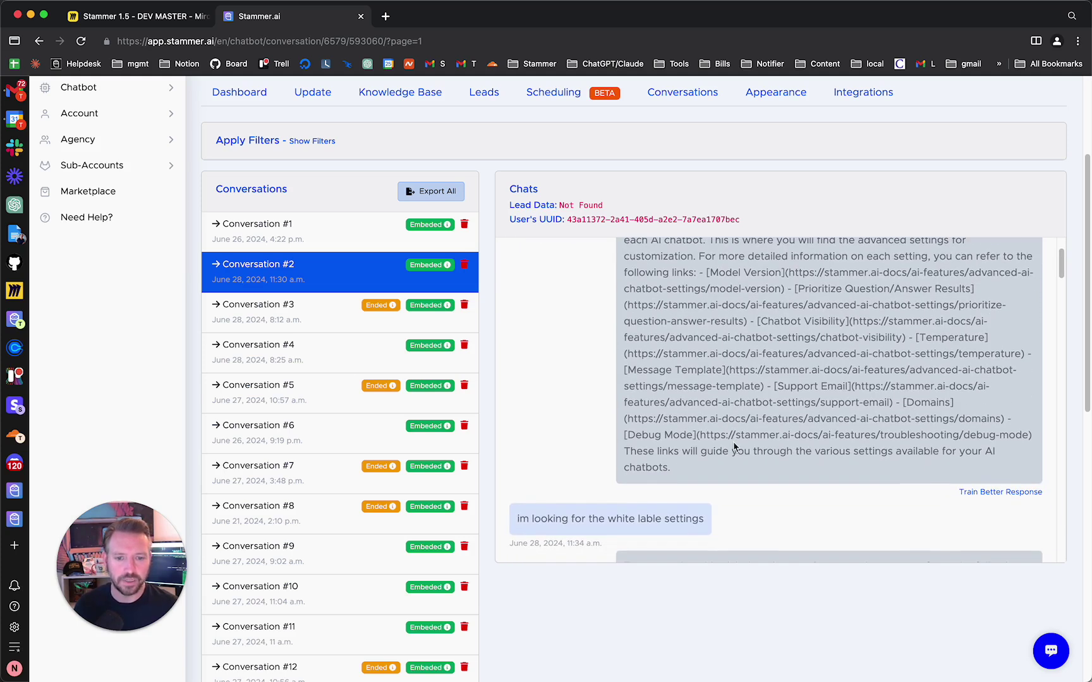
{"action": "scroll", "coordinate": [634, 503], "scroll_direction": "down", "scroll_amount": 1}
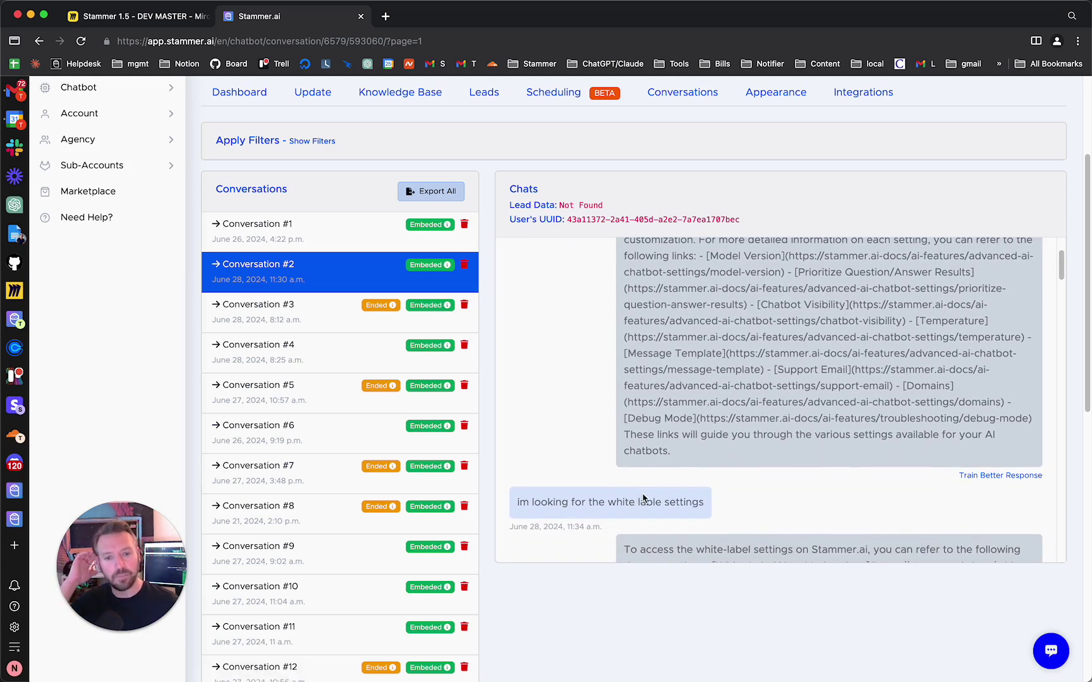
{"action": "scroll", "coordinate": [744, 468], "scroll_direction": "down", "scroll_amount": 1}
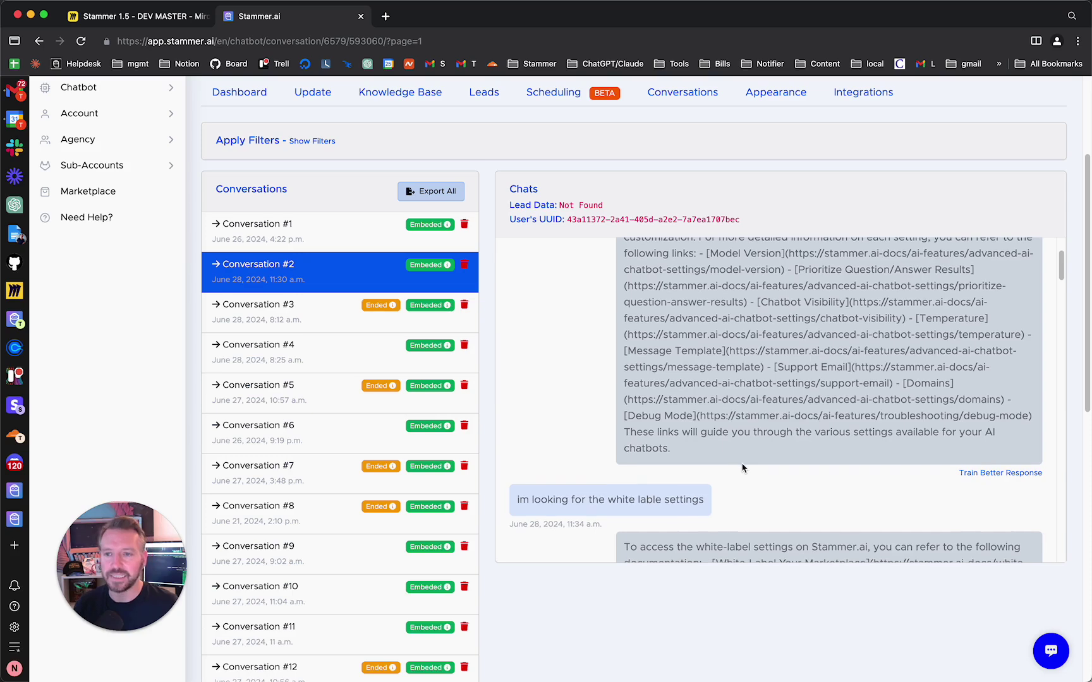
{"action": "scroll", "coordinate": [742, 468], "scroll_direction": "down", "scroll_amount": 5}
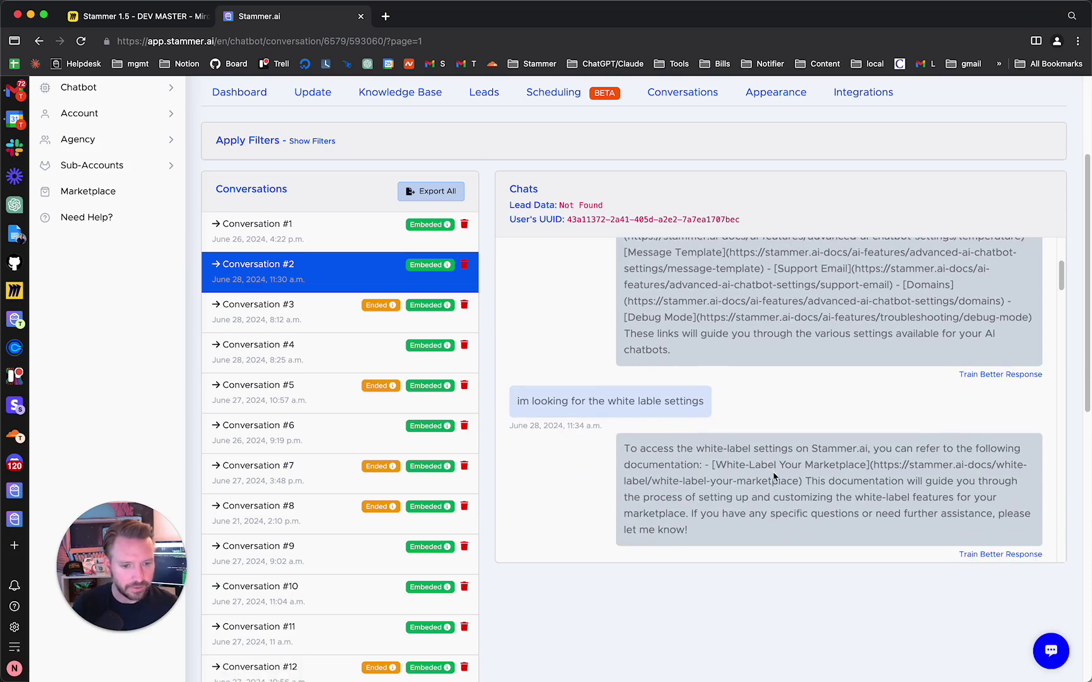
{"action": "scroll", "coordinate": [782, 487], "scroll_direction": "down", "scroll_amount": 1}
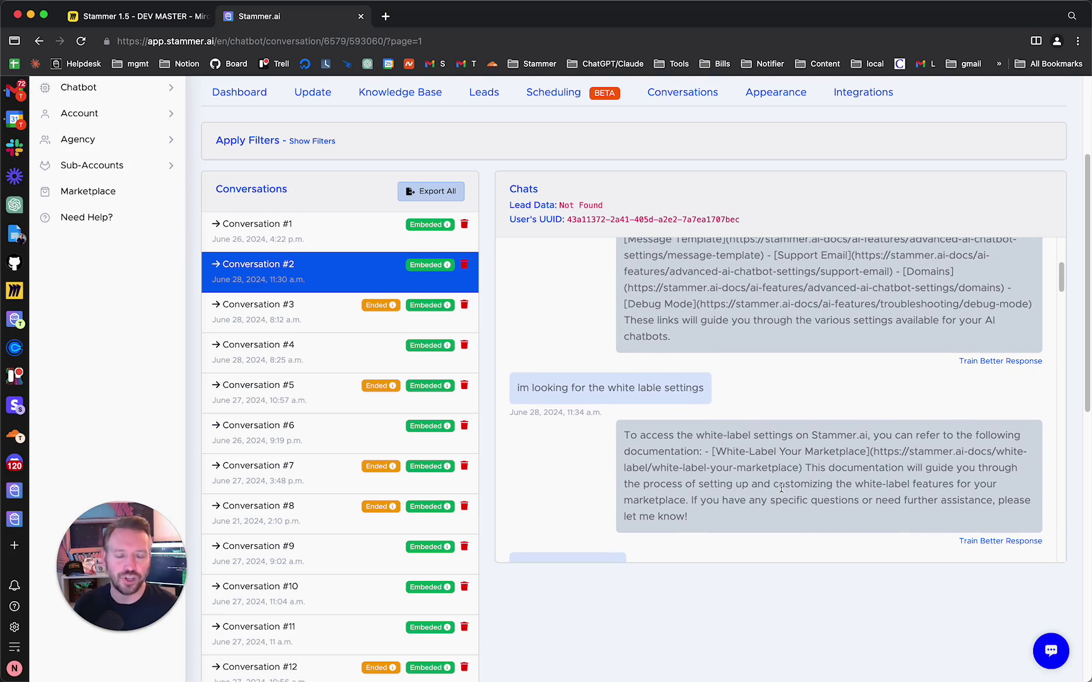
{"action": "scroll", "coordinate": [579, 470], "scroll_direction": "down", "scroll_amount": 2}
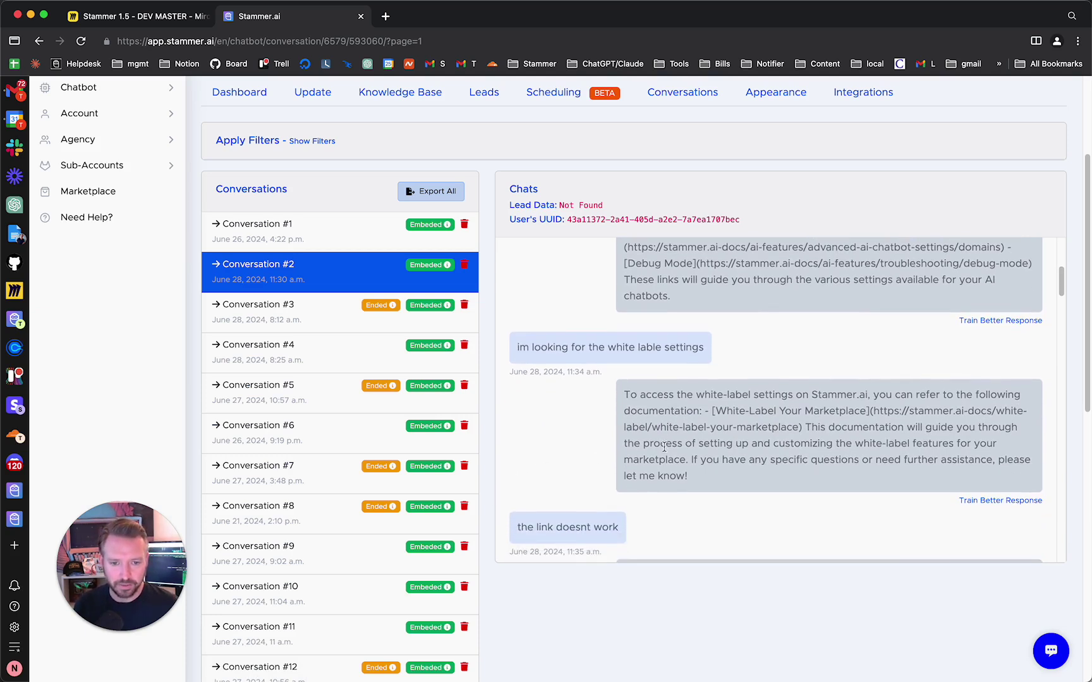
{"action": "scroll", "coordinate": [664, 446], "scroll_direction": "down", "scroll_amount": 2}
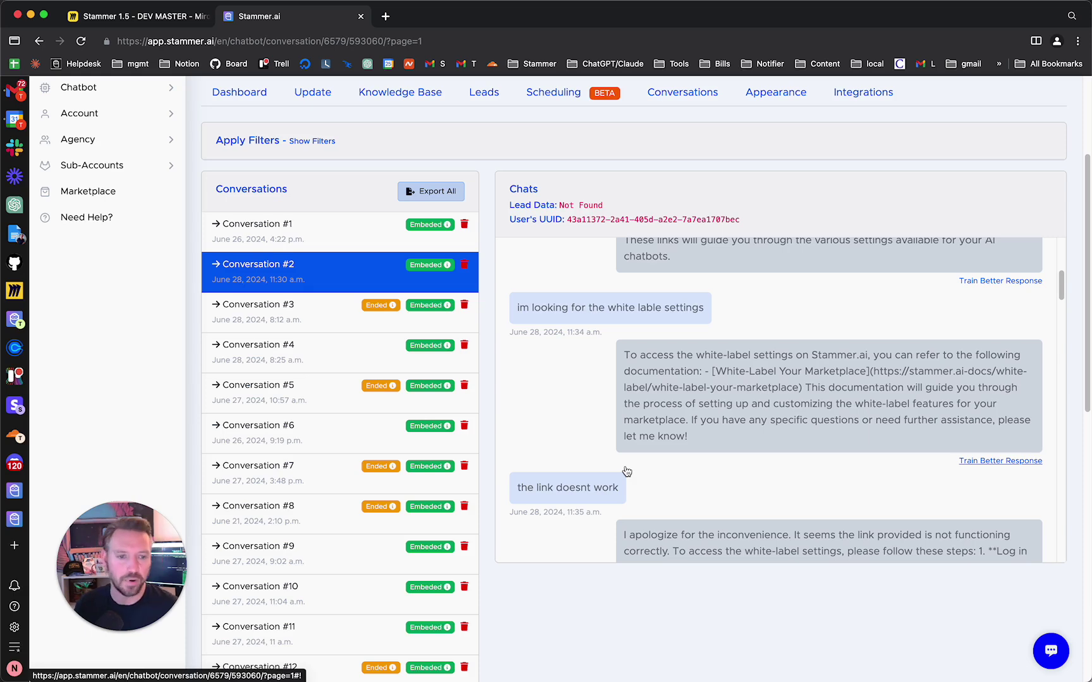
{"action": "scroll", "coordinate": [717, 481], "scroll_direction": "down", "scroll_amount": 8}
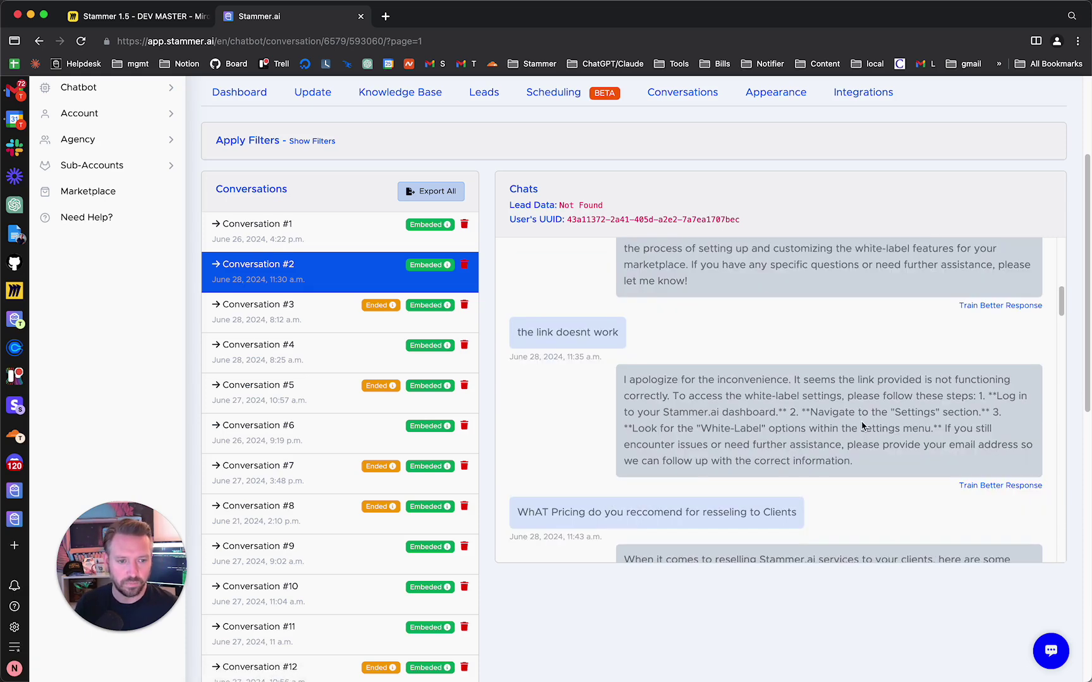
{"action": "scroll", "coordinate": [805, 443], "scroll_direction": "down", "scroll_amount": 3}
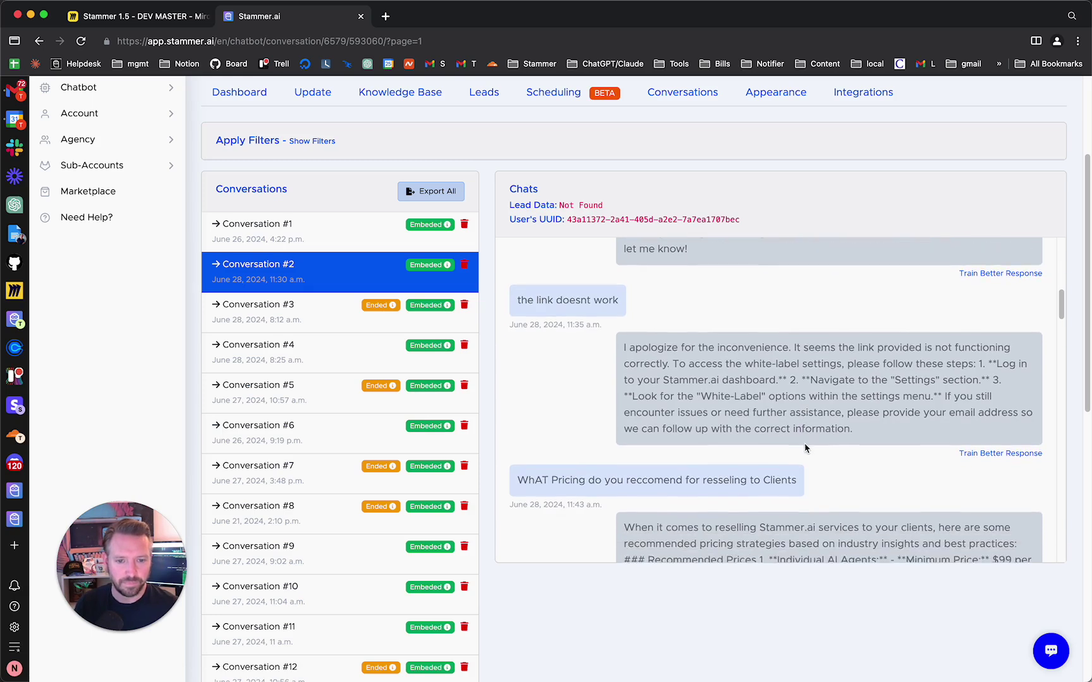
{"action": "scroll", "coordinate": [804, 443], "scroll_direction": "up", "scroll_amount": 3}
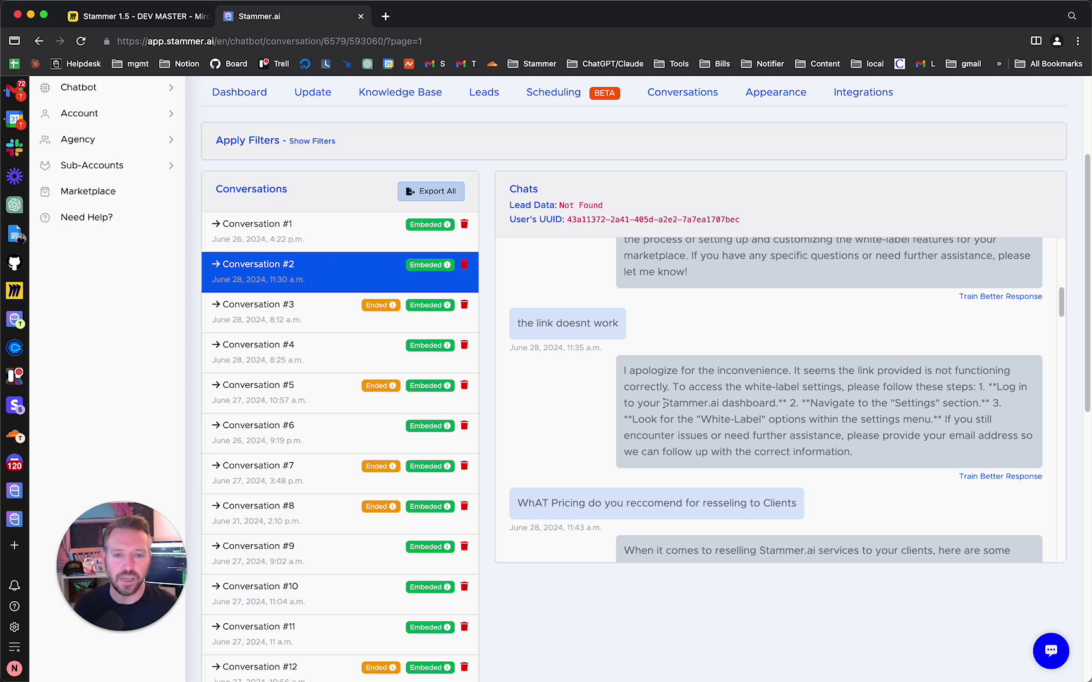
{"action": "scroll", "coordinate": [680, 373], "scroll_direction": "up", "scroll_amount": 3}
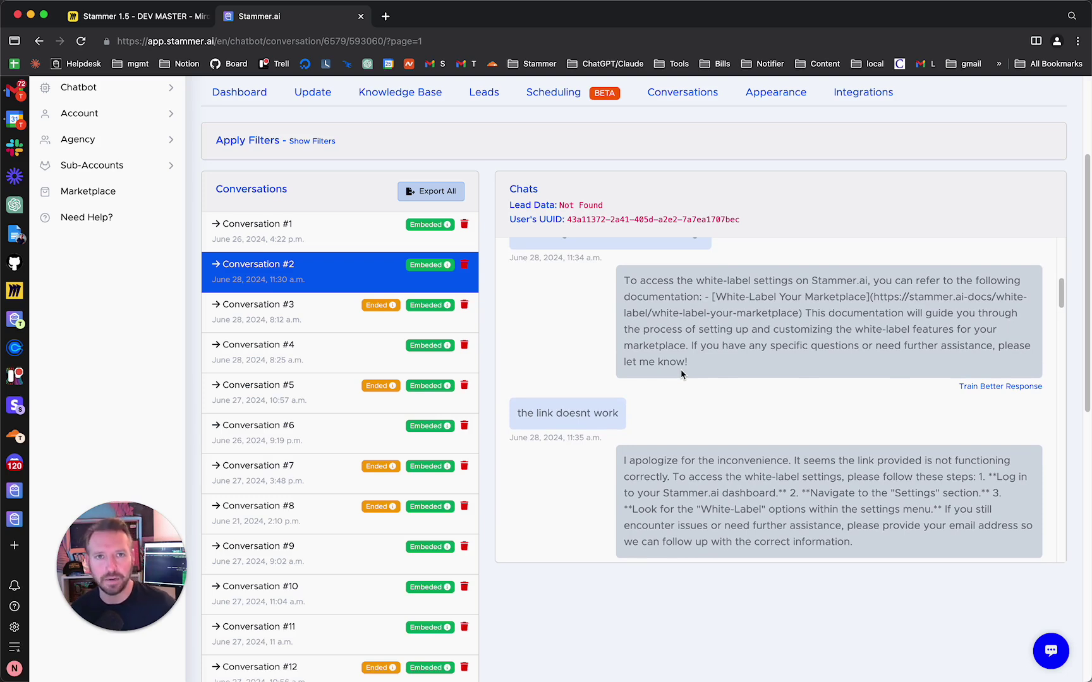
{"action": "scroll", "coordinate": [659, 361], "scroll_direction": "up", "scroll_amount": 2}
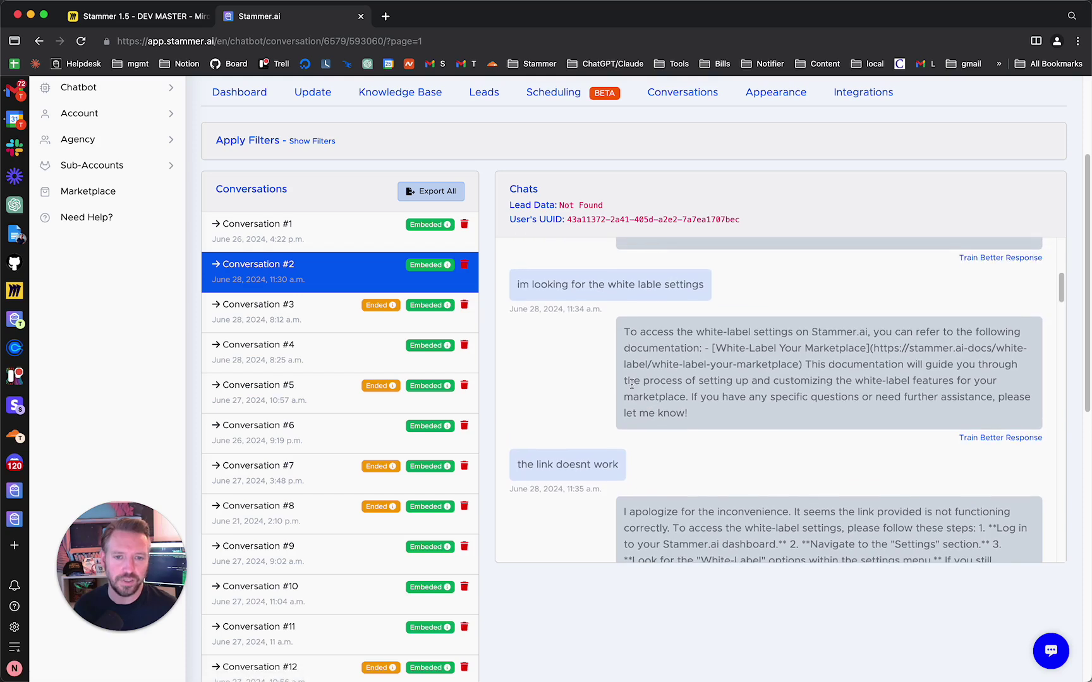
{"action": "left_click_drag", "start_coordinate": [533, 286], "coordinate": [583, 289]}
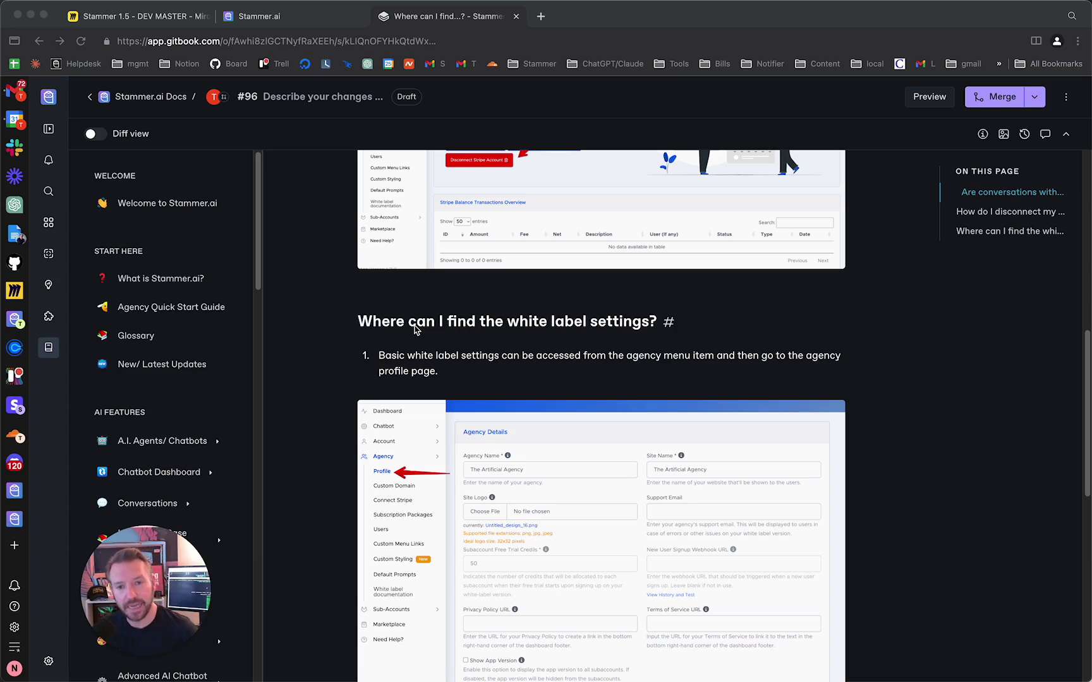
Step: Bring up the GitBook draft at the 'Where can I find the white label settings?' entry and its agency profile screenshot
{"action": "left_click", "coordinate": [439, 324]}
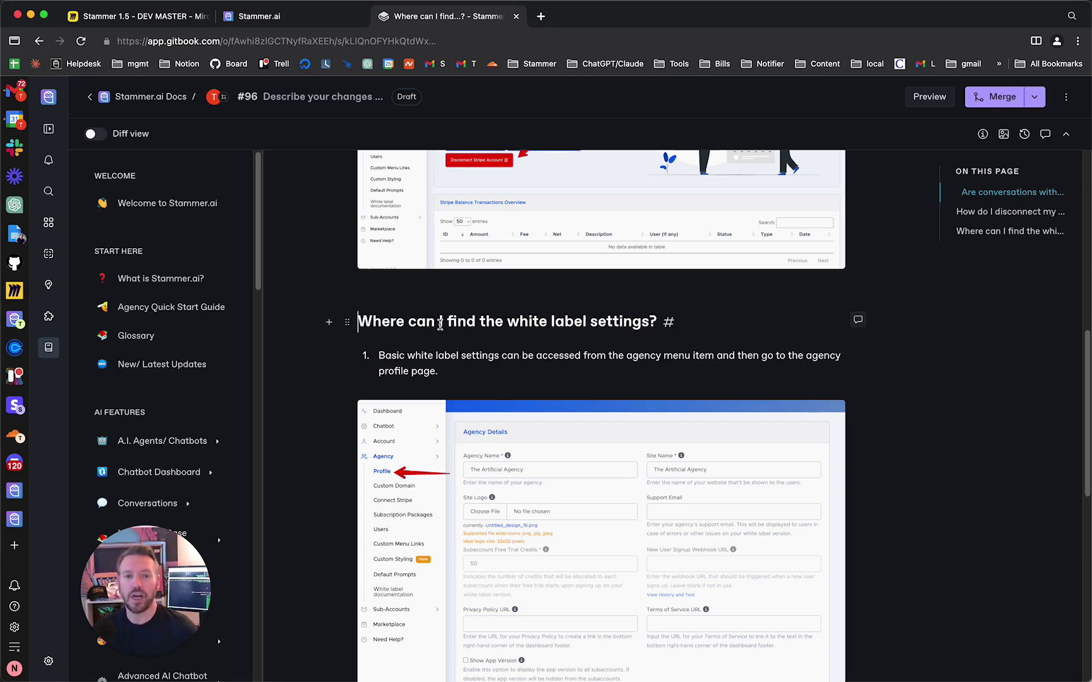
Step: Return to the Stammer.ai dashboard and open the Chatbot > My Chatbots list
{"action": "left_click", "coordinate": [332, 27]}
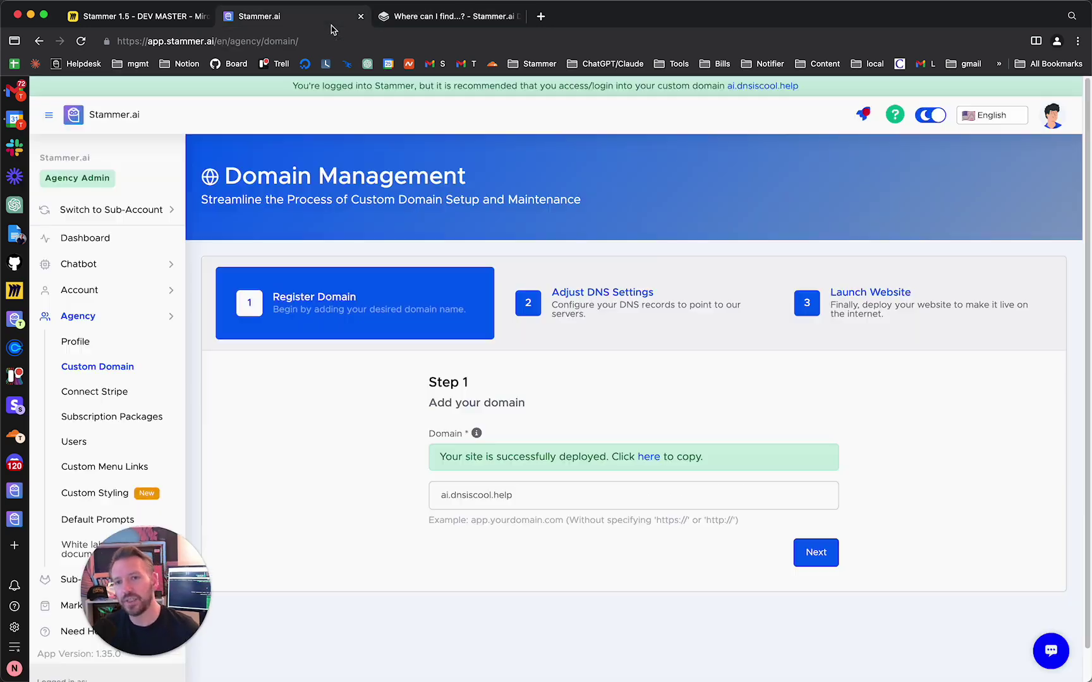
{"action": "left_click", "coordinate": [140, 24]}
{"action": "left_click", "coordinate": [398, 19]}
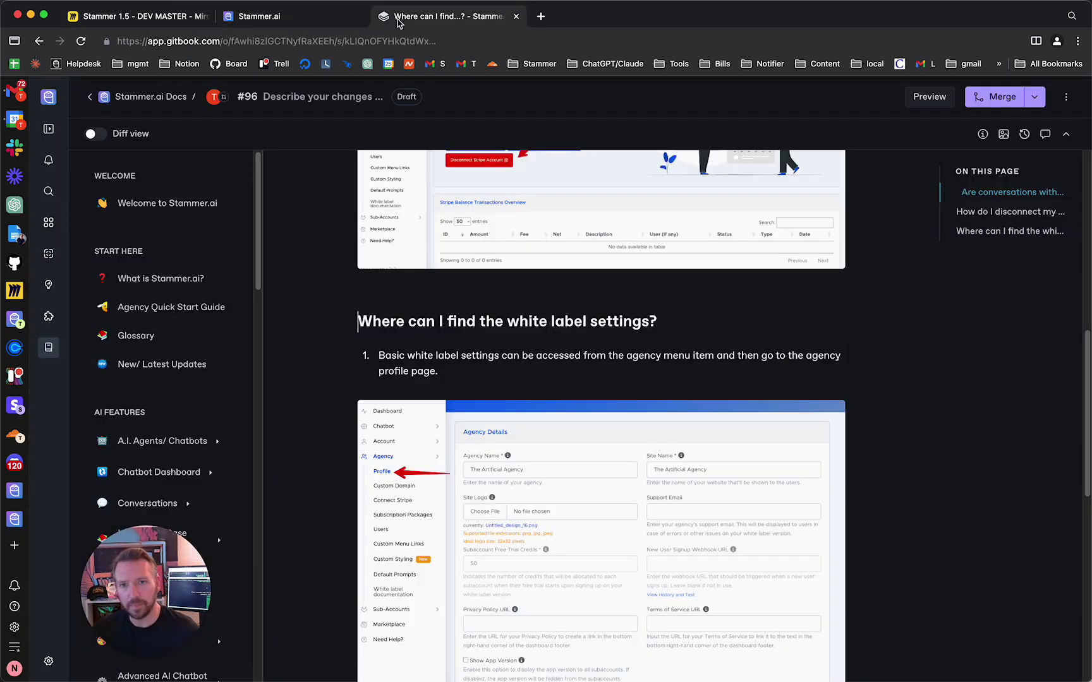
{"action": "left_click", "coordinate": [339, 28]}
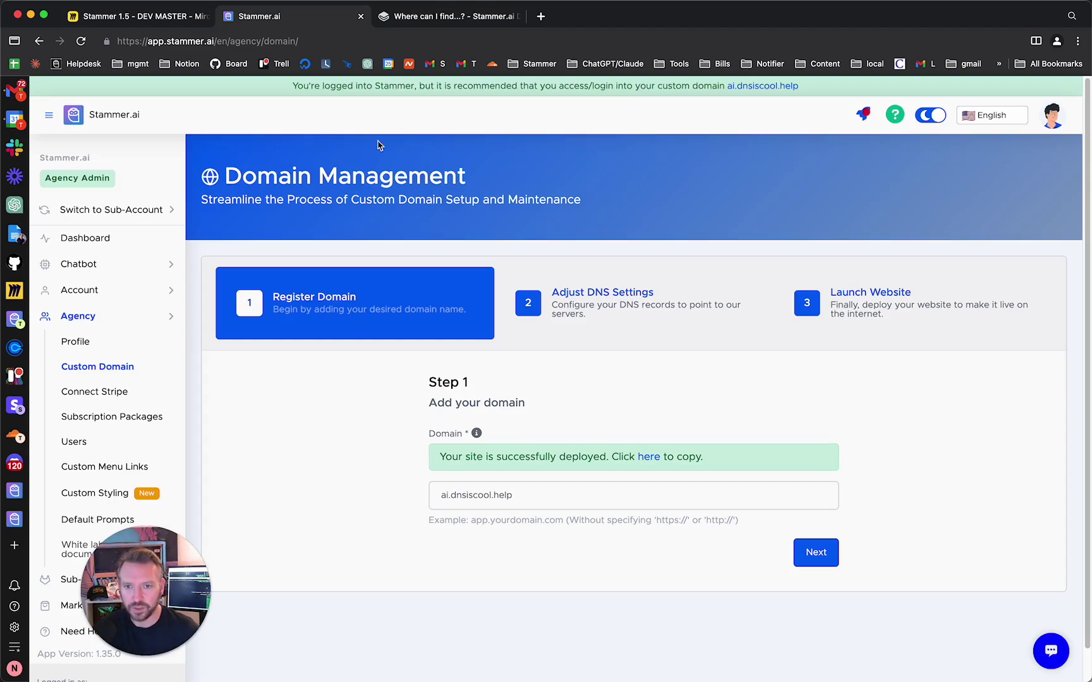
{"action": "left_click", "coordinate": [101, 265]}
{"action": "left_click", "coordinate": [104, 294]}
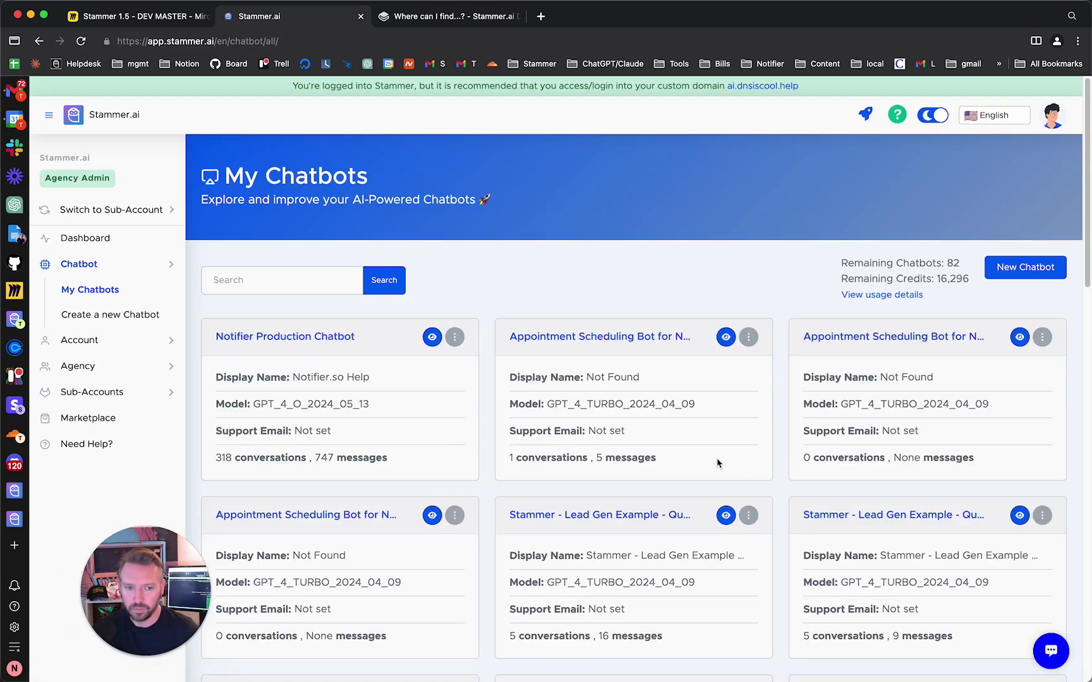
{"action": "scroll", "coordinate": [720, 463], "scroll_direction": "down", "scroll_amount": 10}
{"action": "scroll", "coordinate": [693, 455], "scroll_direction": "down", "scroll_amount": 4}
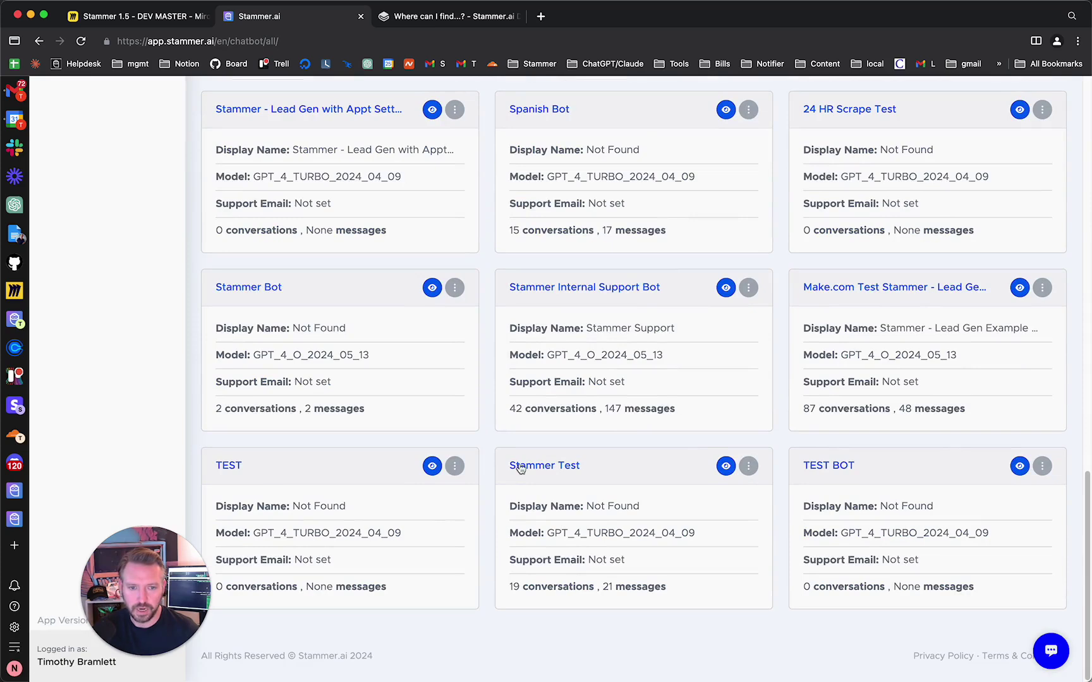
Step: Open Stammer Internal Support Bot's conversations and read Conversation #2's white-label settings question
{"action": "left_click", "coordinate": [725, 288]}
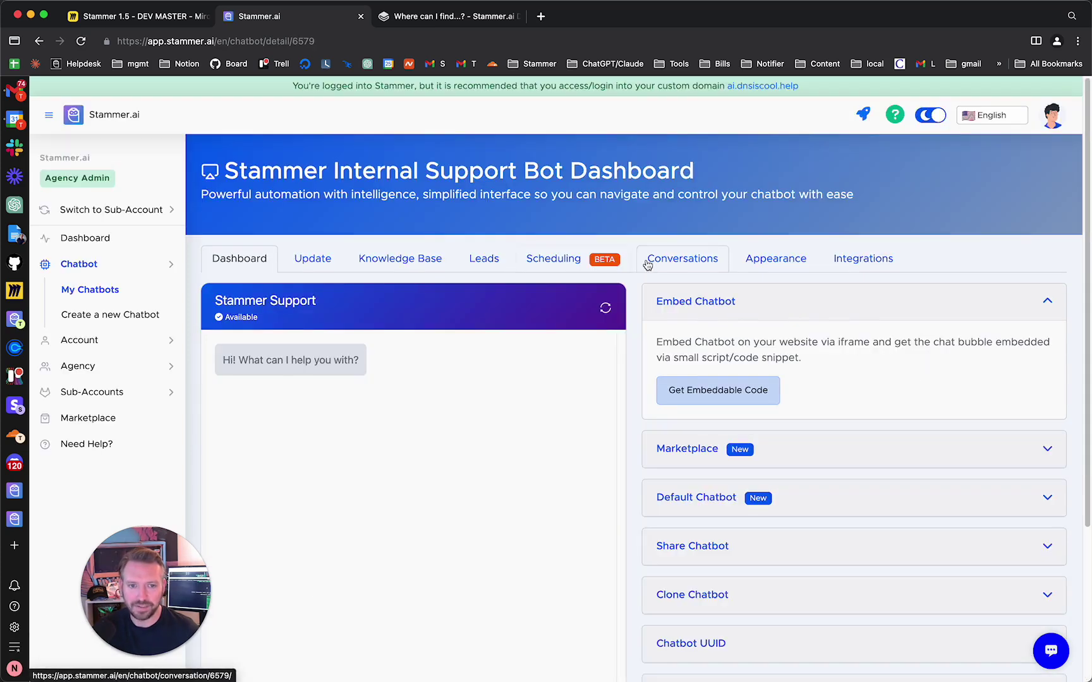
{"action": "left_click", "coordinate": [648, 261]}
{"action": "left_click", "coordinate": [289, 454]}
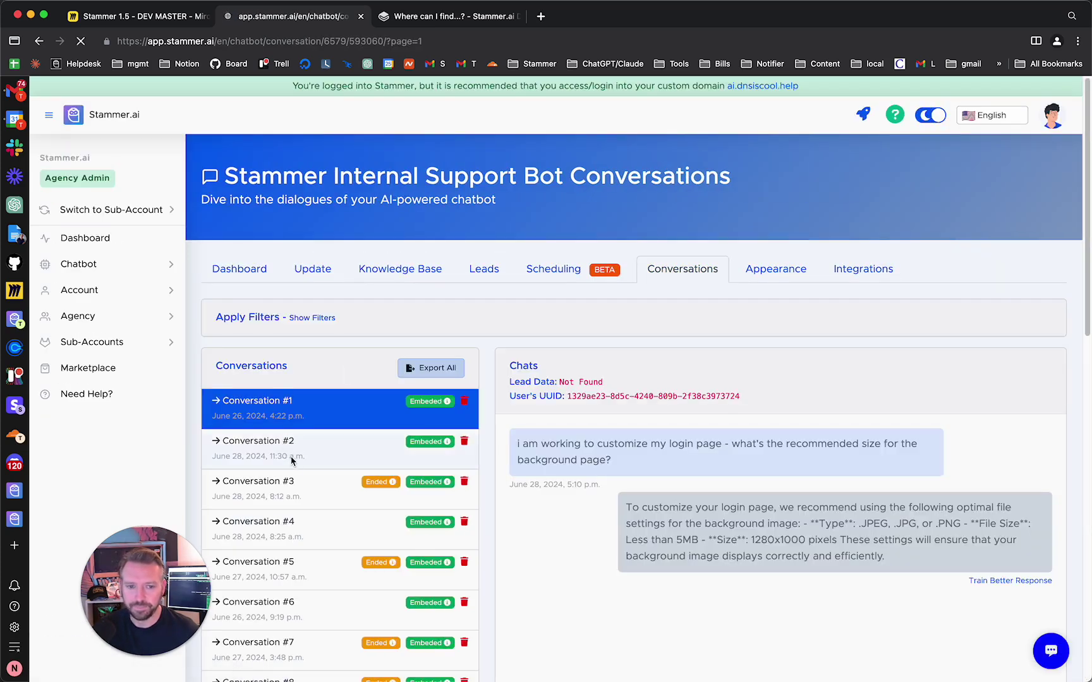
{"action": "scroll", "coordinate": [566, 468], "scroll_direction": "down", "scroll_amount": 5}
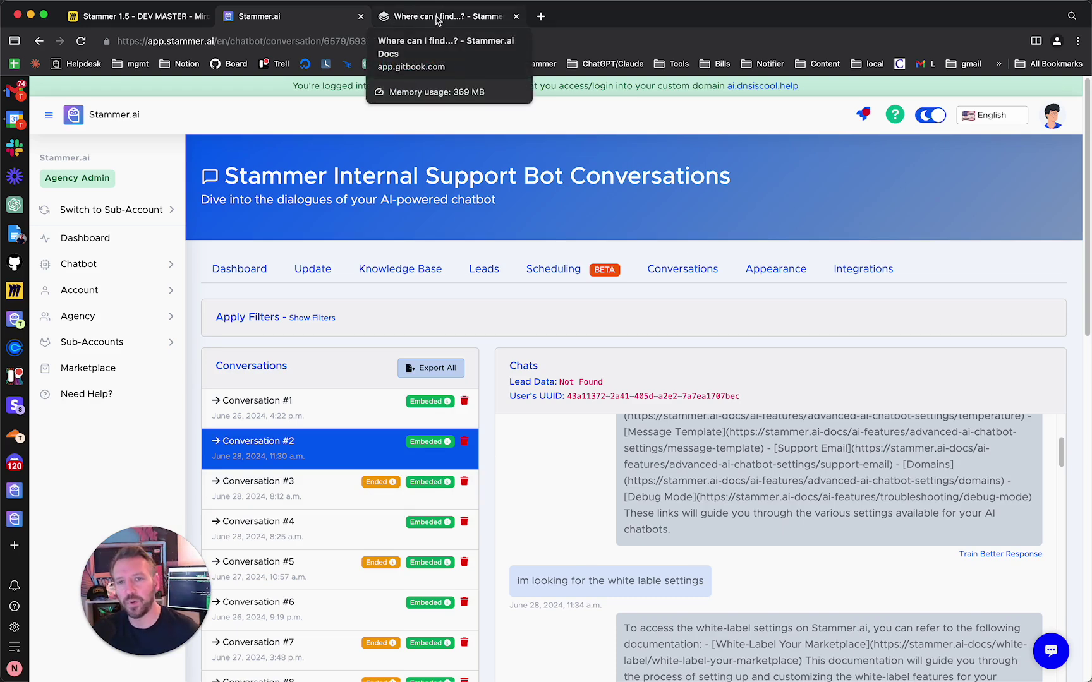
Step: In the GitBook draft, select 'white label settings?' in the heading and 'settings' in step 1
{"action": "left_click", "coordinate": [438, 19]}
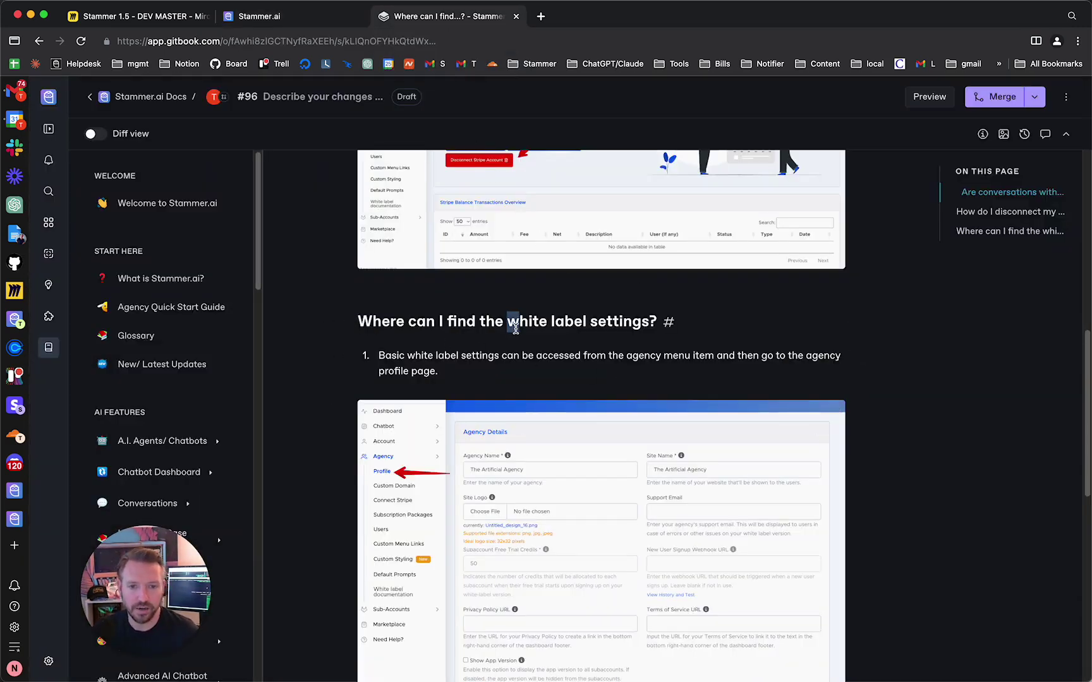
{"action": "left_click_drag", "start_coordinate": [508, 322], "coordinate": [654, 321]}
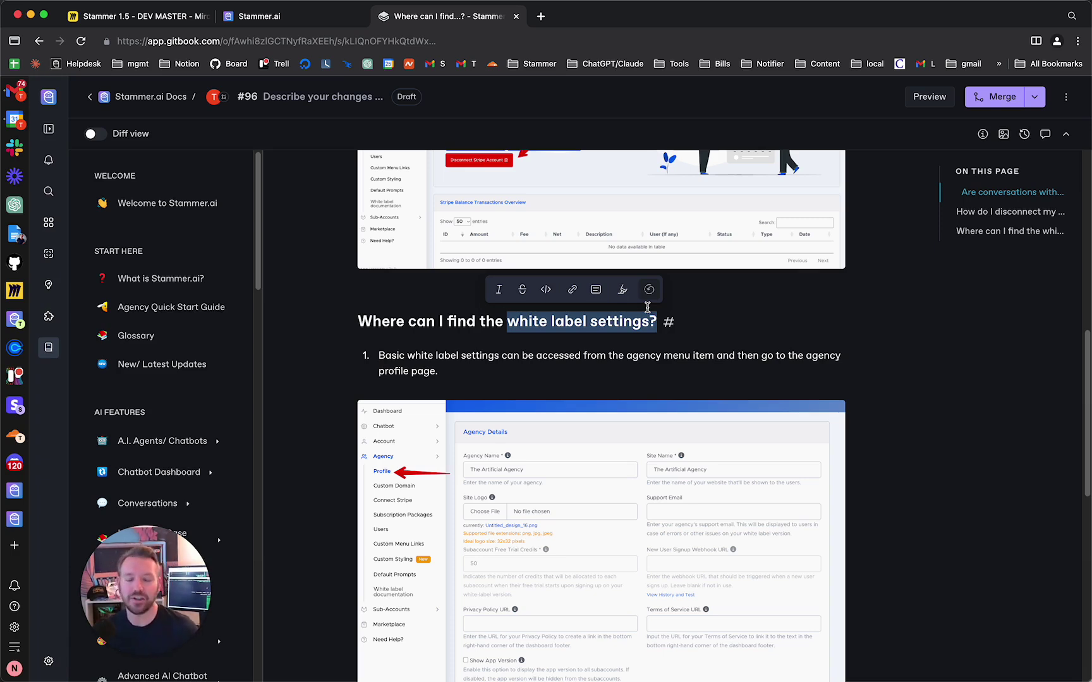
{"action": "double_click", "coordinate": [460, 354]}
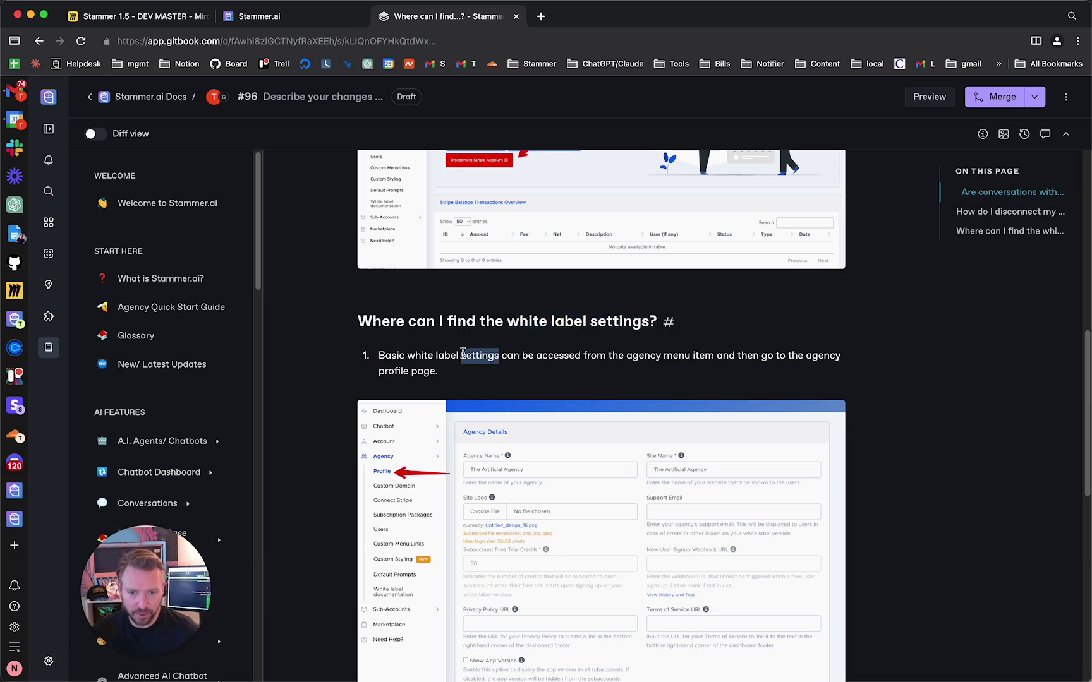
{"action": "left_click", "coordinate": [461, 354]}
{"action": "double_click", "coordinate": [463, 354]}
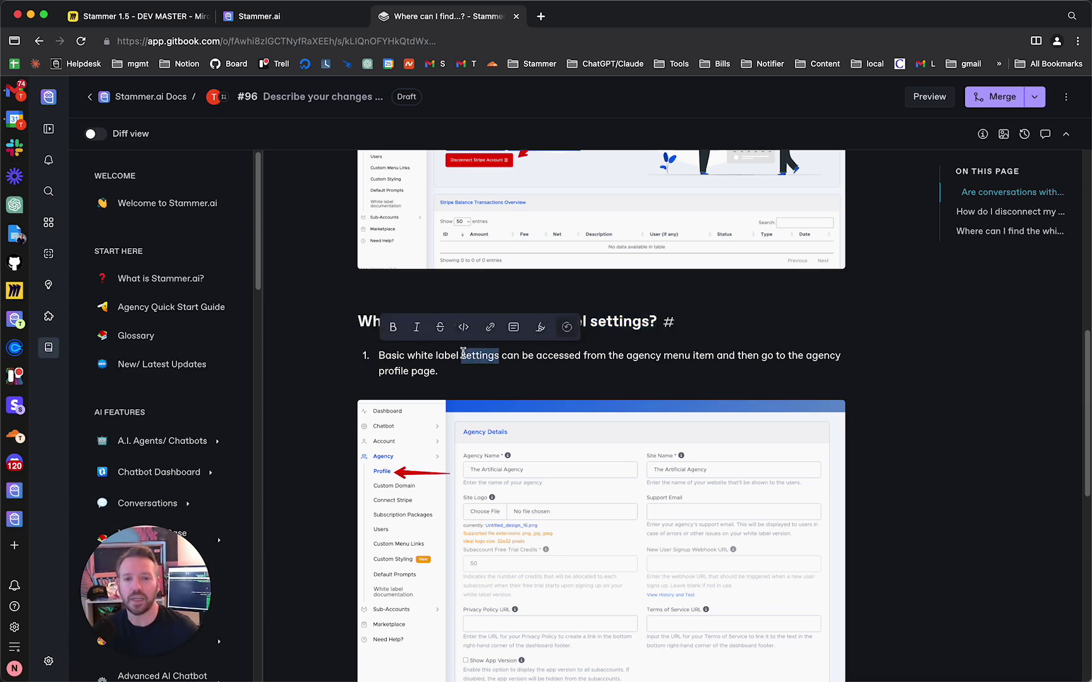
{"action": "scroll", "coordinate": [632, 360], "scroll_direction": "down", "scroll_amount": 1}
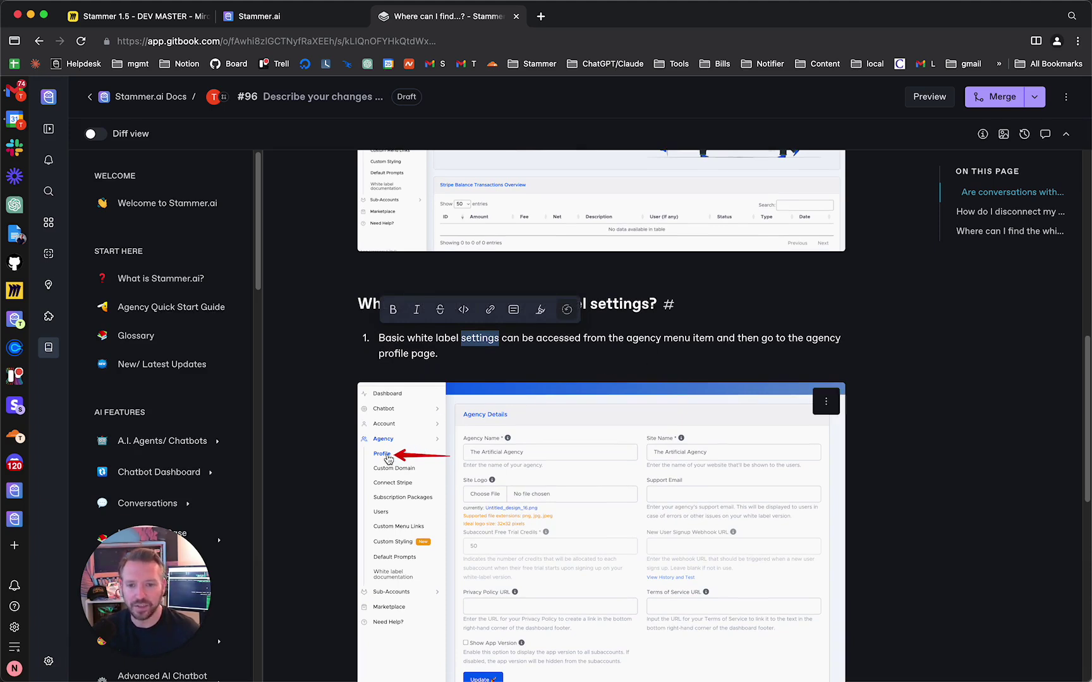
{"action": "scroll", "coordinate": [415, 468], "scroll_direction": "down", "scroll_amount": 1}
{"action": "scroll", "coordinate": [417, 470], "scroll_direction": "down", "scroll_amount": 1}
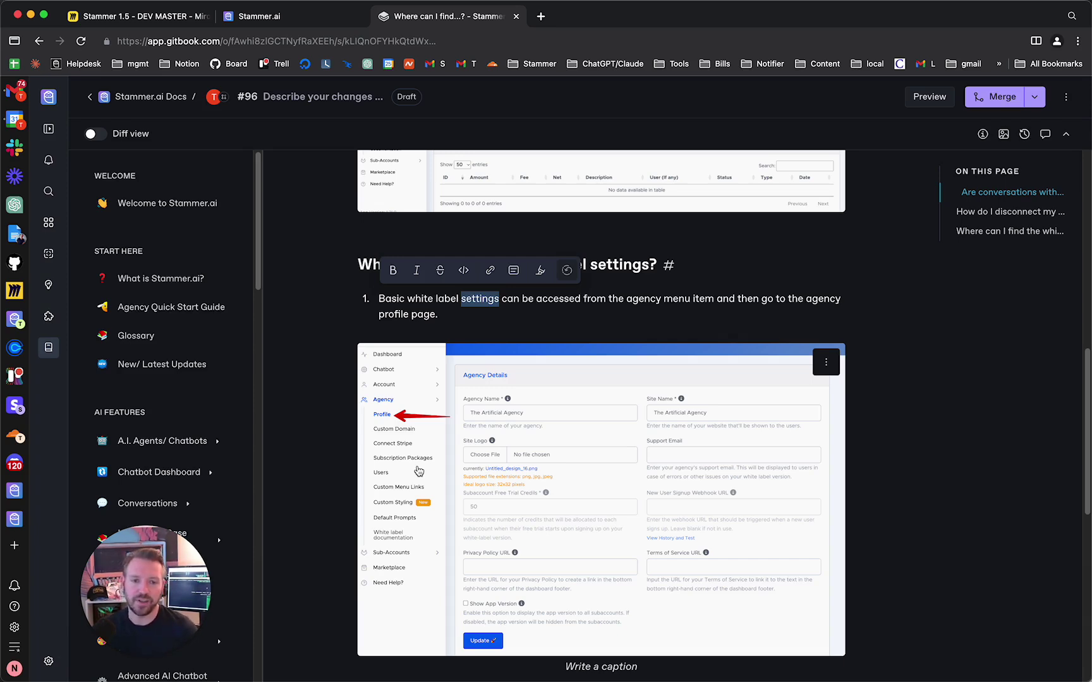
{"action": "scroll", "coordinate": [379, 537], "scroll_direction": "down", "scroll_amount": 4}
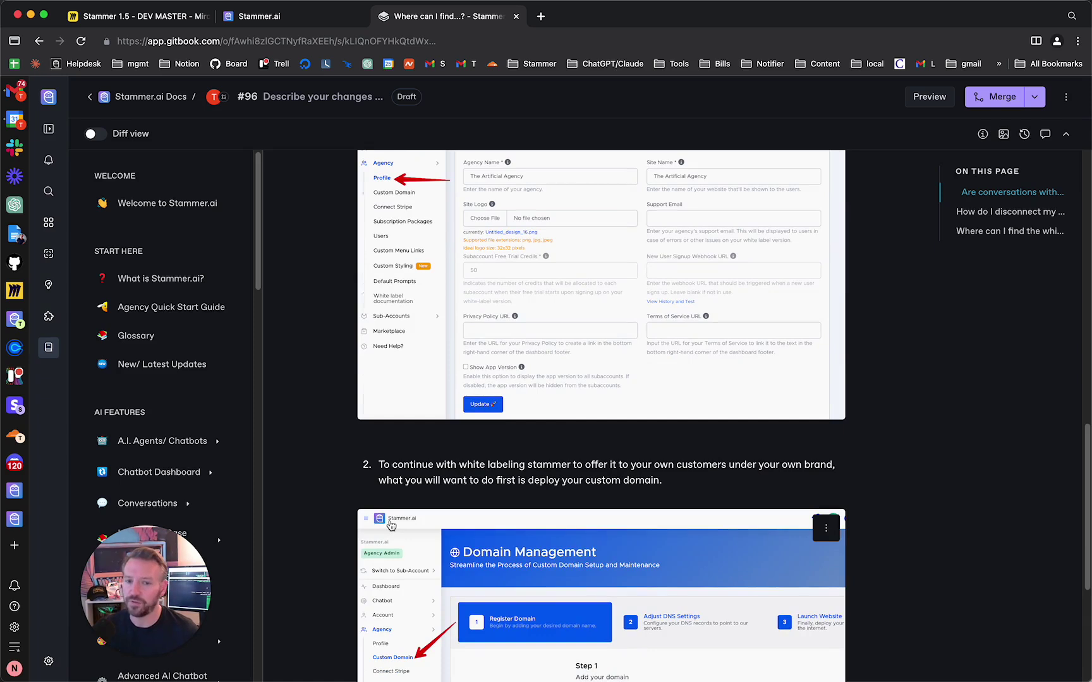
{"action": "scroll", "coordinate": [405, 524], "scroll_direction": "down", "scroll_amount": 2}
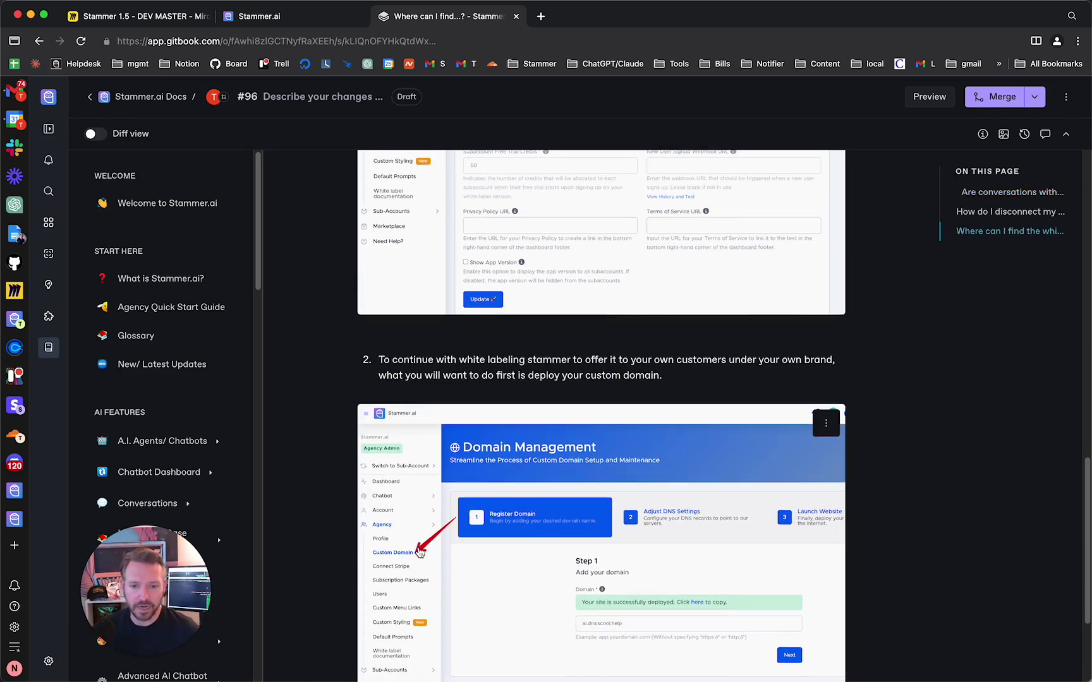
{"action": "scroll", "coordinate": [404, 505], "scroll_direction": "down", "scroll_amount": 1}
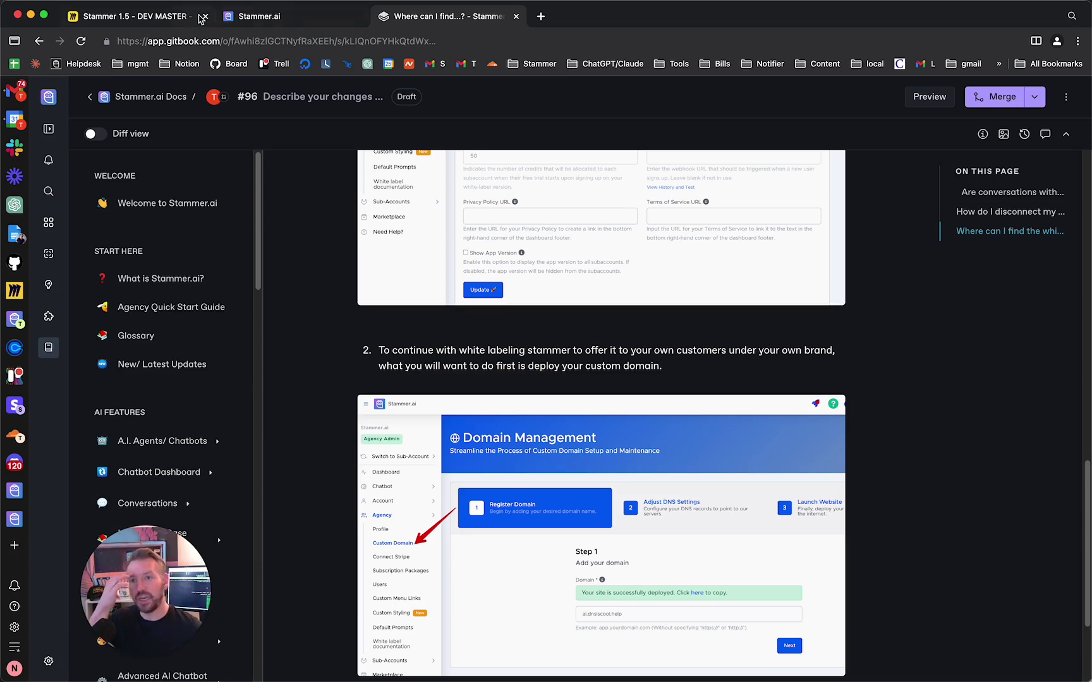
Step: Switch to the Miro 'Stammer 1.5 - DEV MASTER' board with the Stammer.ai automation flowchart
{"action": "left_click", "coordinate": [163, 17]}
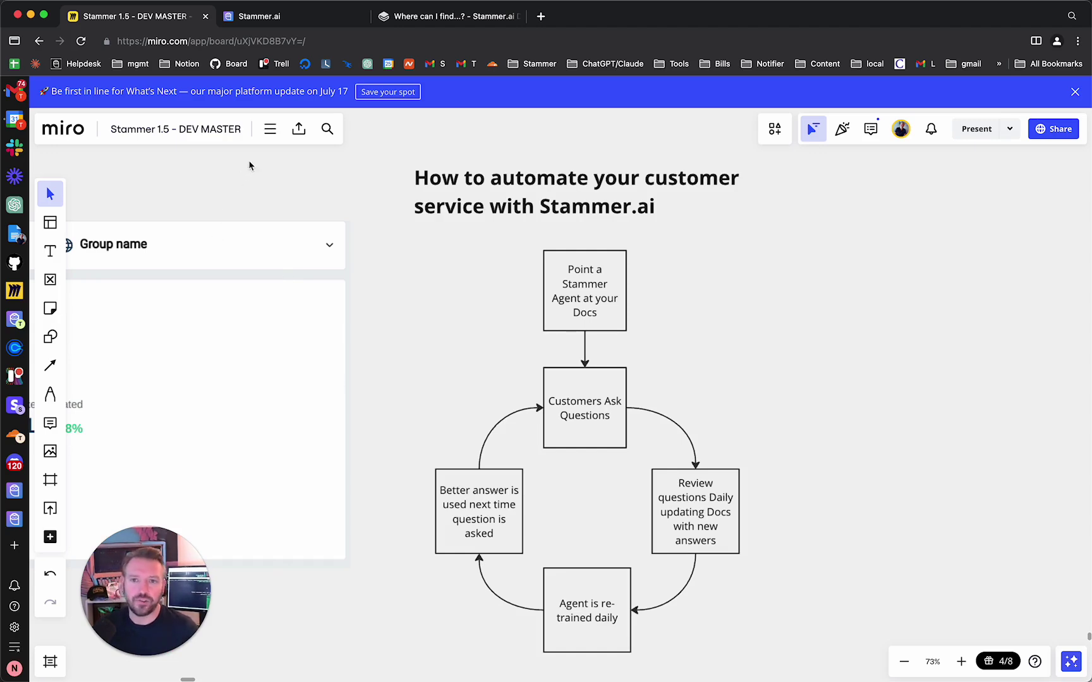
Step: Return to the Stammer.ai tab showing Conversation #2's white-label settings exchange
{"action": "left_click", "coordinate": [293, 27]}
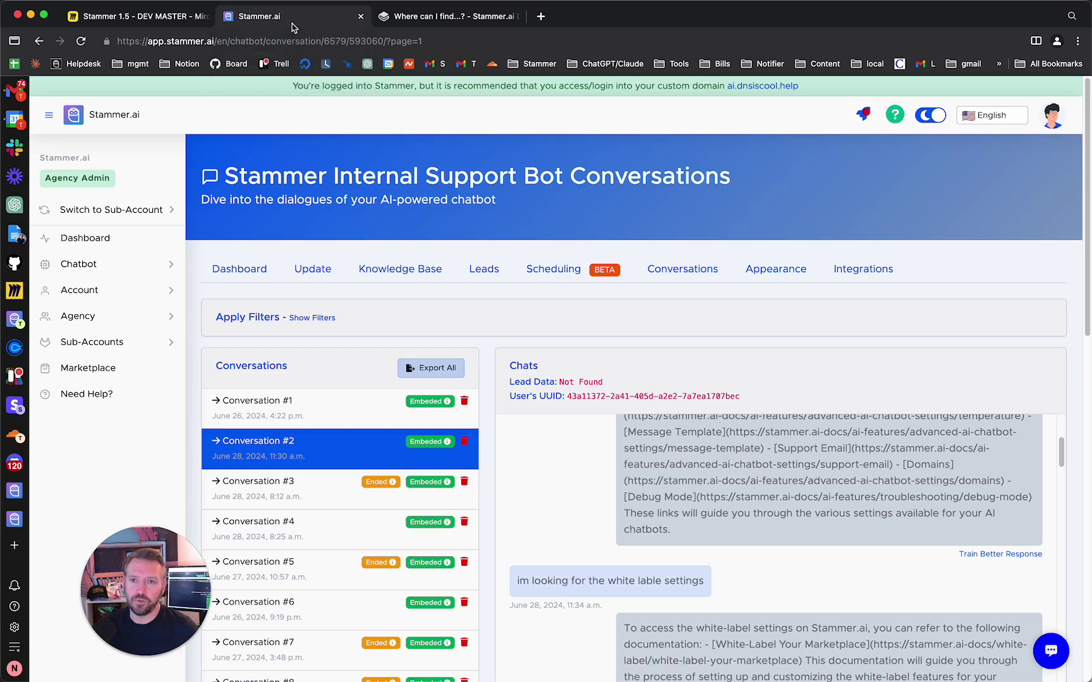